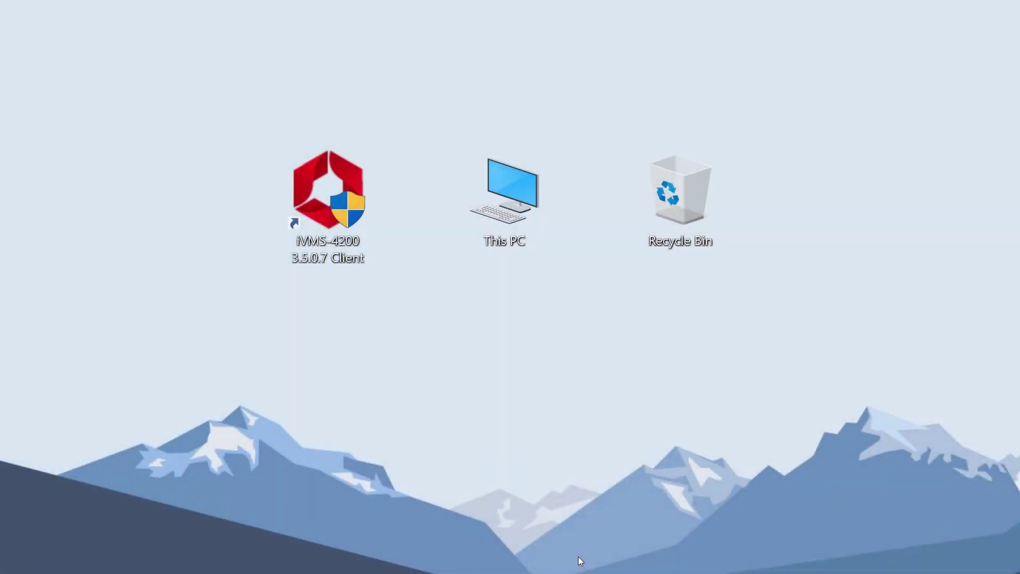
Step: Launch the iVMS-4200 3.5.0.7 Client from its desktop shortcut
double_click(332, 209)
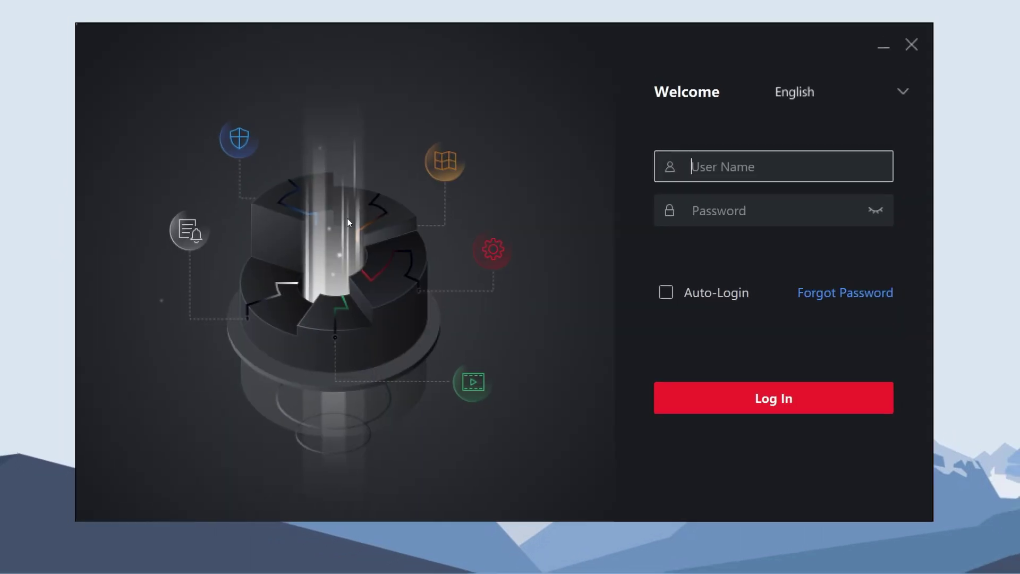
Step: Sign in to iVMS-4200 as admin with the account password
type("admin")
key("Tab")
type("•••••••••••")
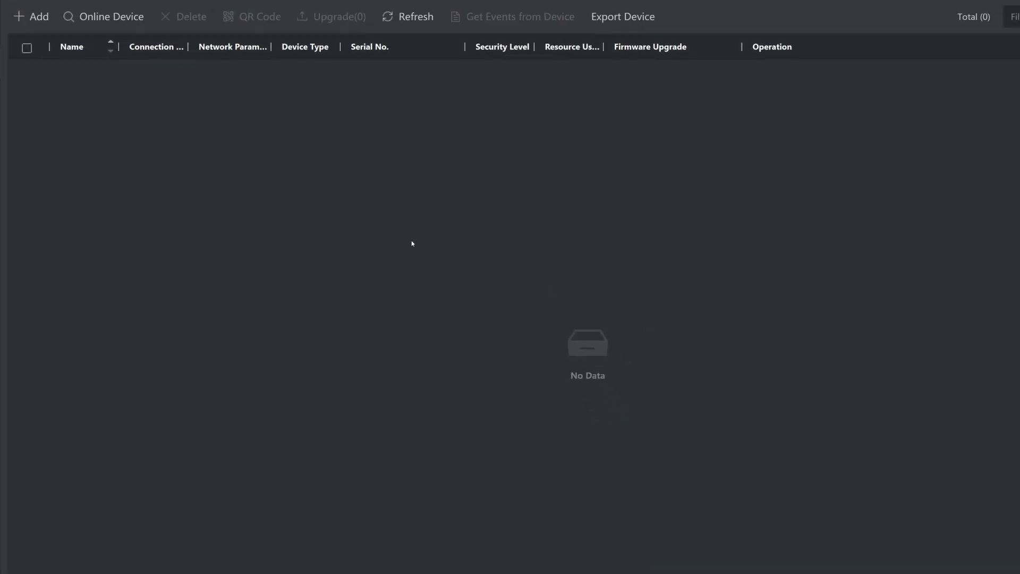
Step: Add both online devices with admin credentials and time synchronization enabled
left_click(98, 9)
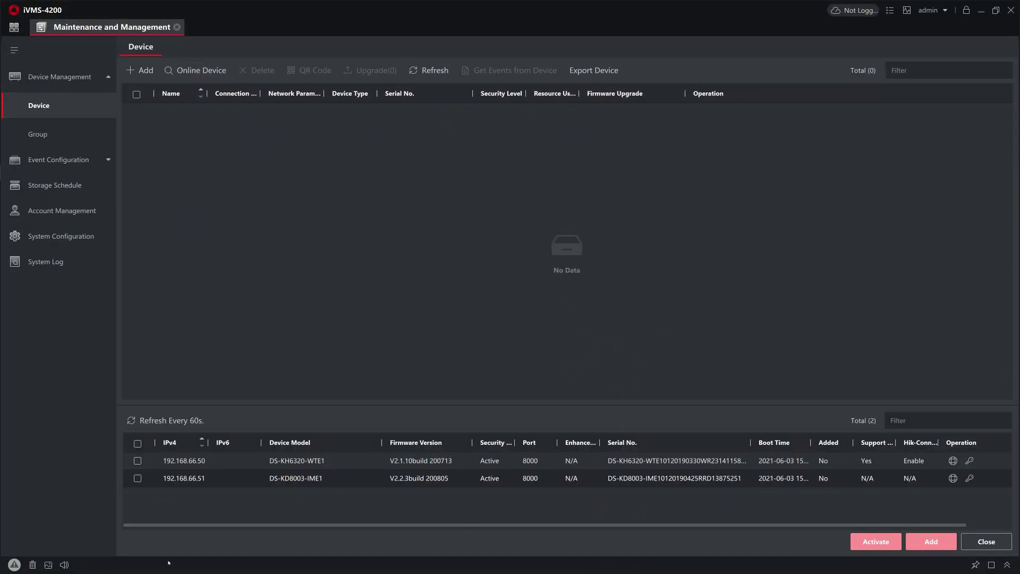
left_click(138, 443)
left_click(930, 542)
left_click(597, 224)
type("admin")
key("Tab")
type("•••••••")
left_click(544, 268)
left_click(592, 365)
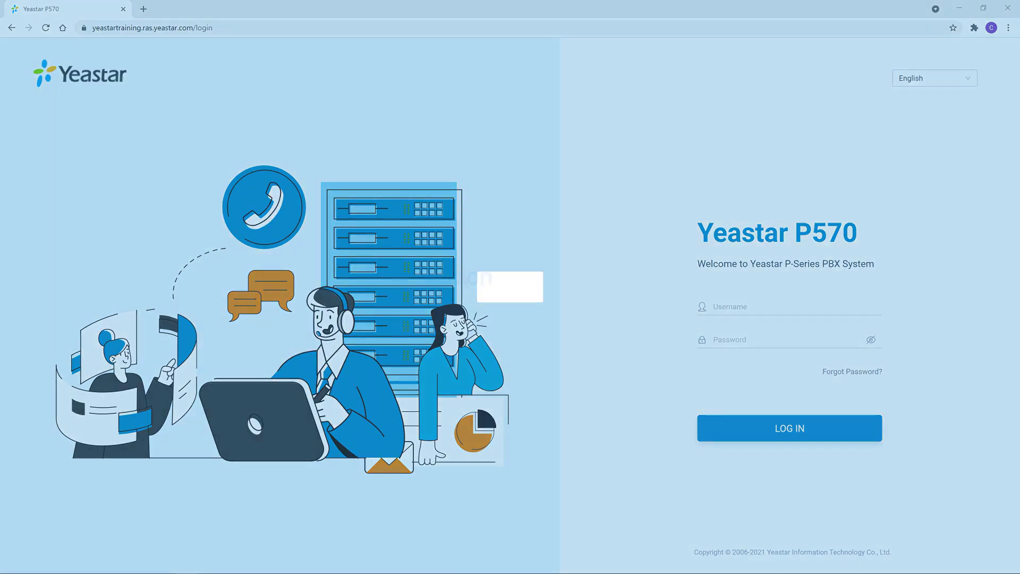
Step: Log in to the Yeastar P570 web interface as admin
left_click(840, 307)
type("admin")
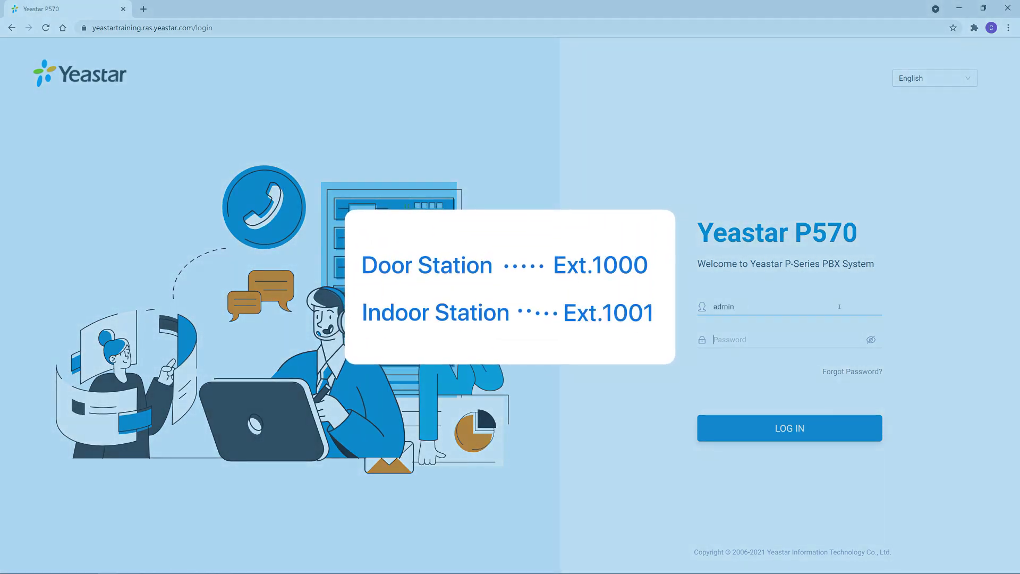
key("Tab")
type("**********")
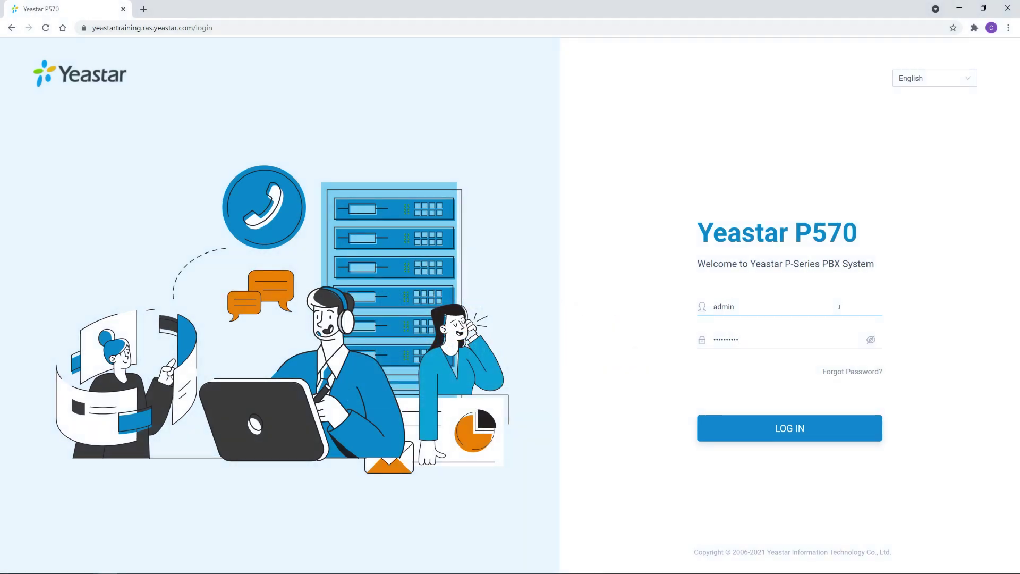
key("Return")
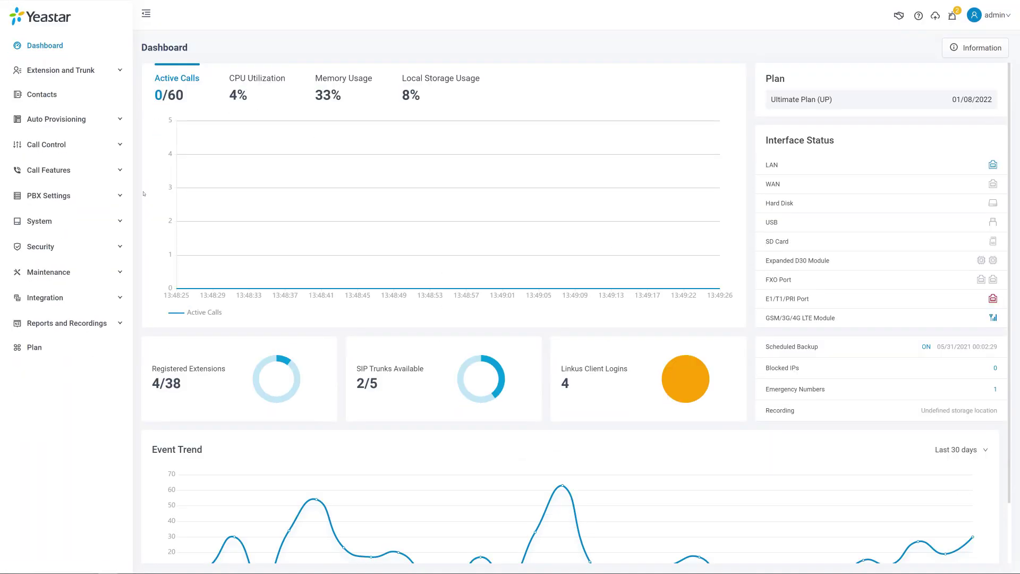
Step: Start a new extension under Extension and Trunk, named Indoor Station
left_click(103, 95)
left_click(99, 120)
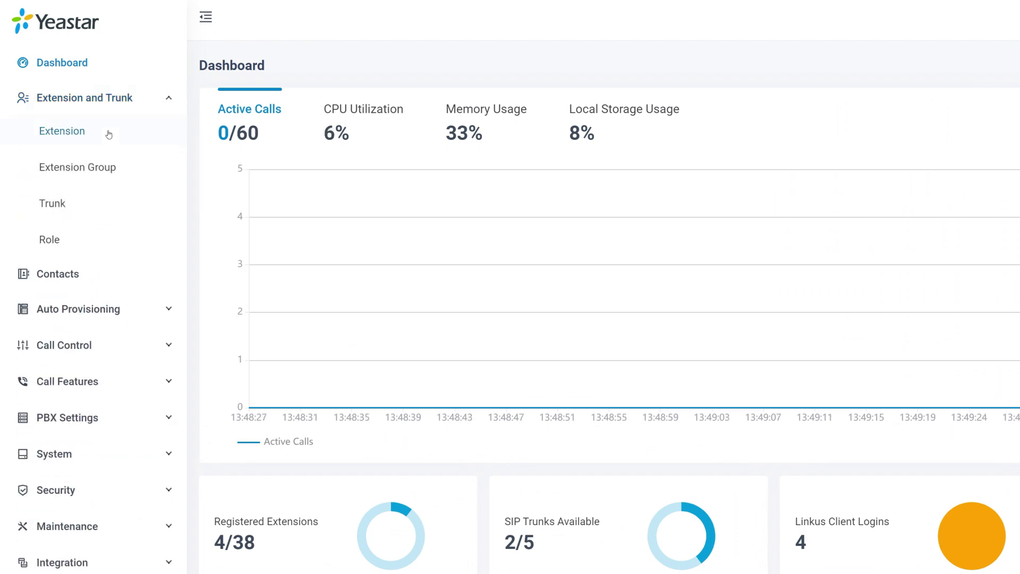
mouse_move(240, 121)
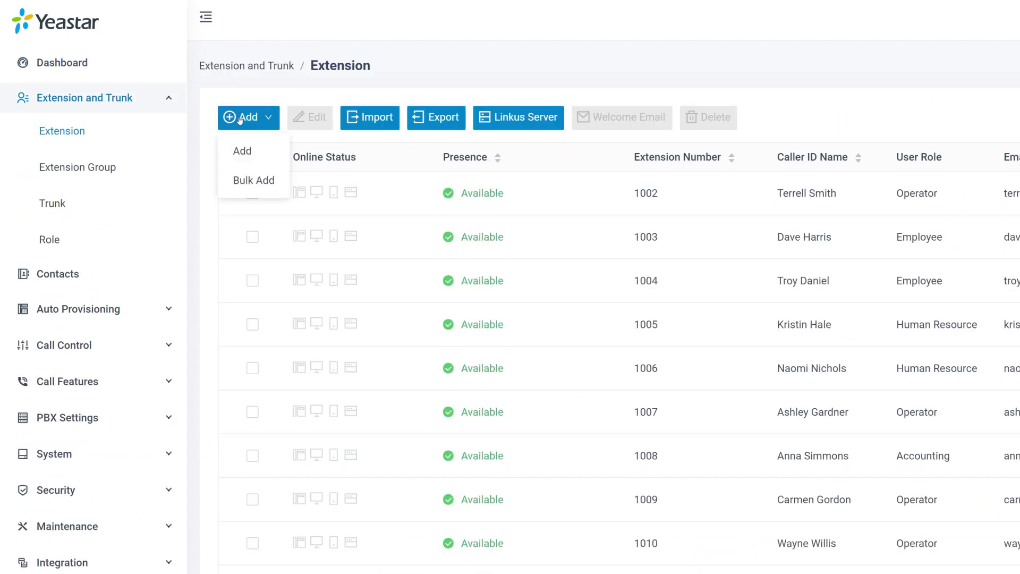
left_click(244, 150)
double_click(141, 258)
type("Indoor")
key("Tab")
type("Station")
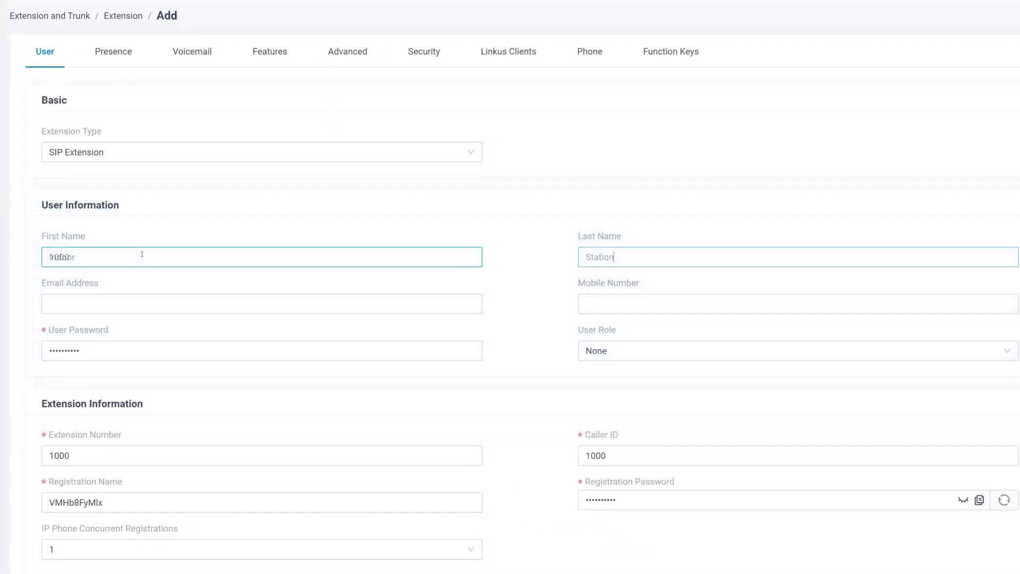
Step: Set registration name 1000, replace and copy the registration password, and save
double_click(122, 429)
type("1000")
double_click(752, 428)
key("ctrl+v")
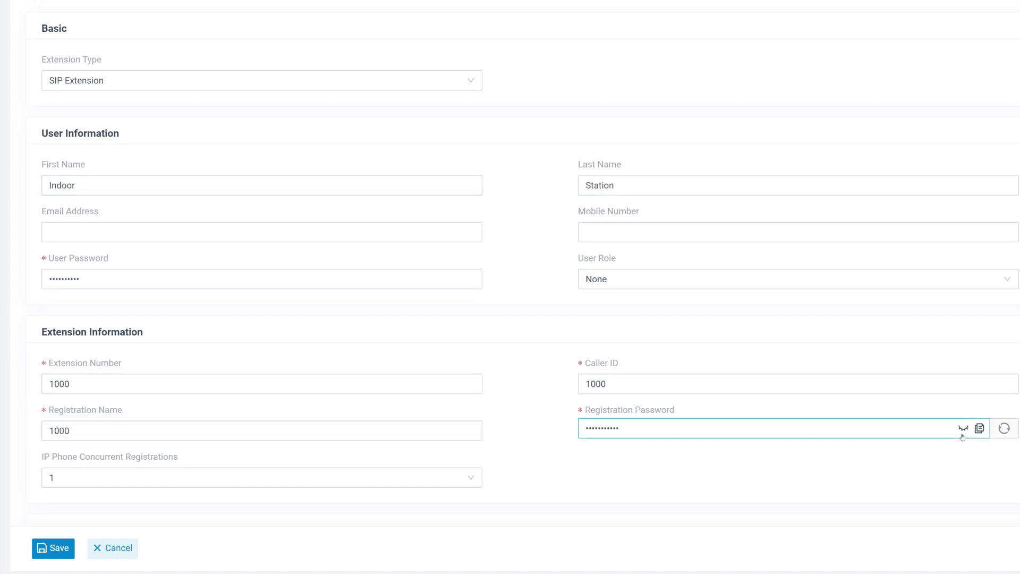
left_click(978, 431)
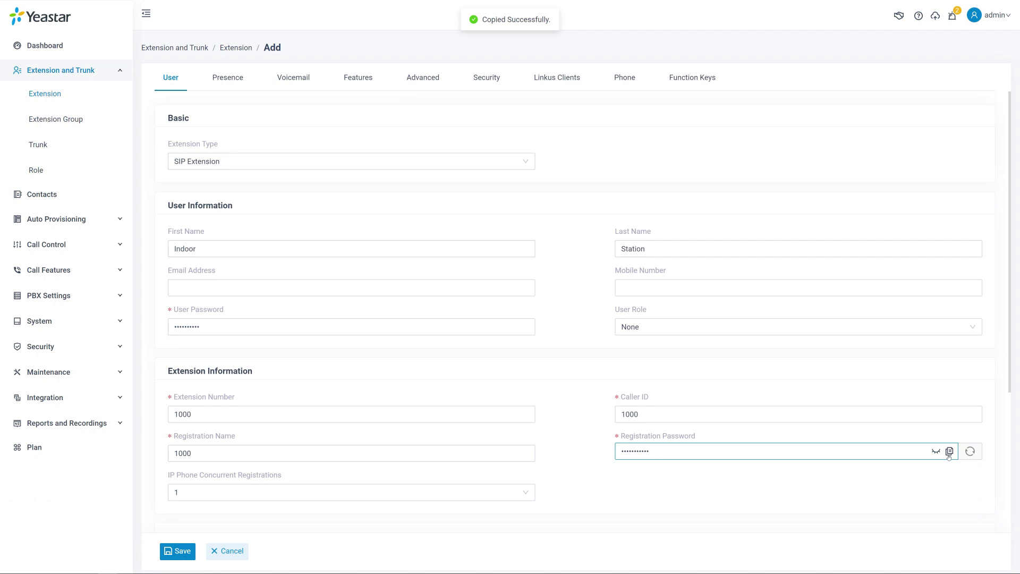
left_click(271, 520)
left_click(181, 555)
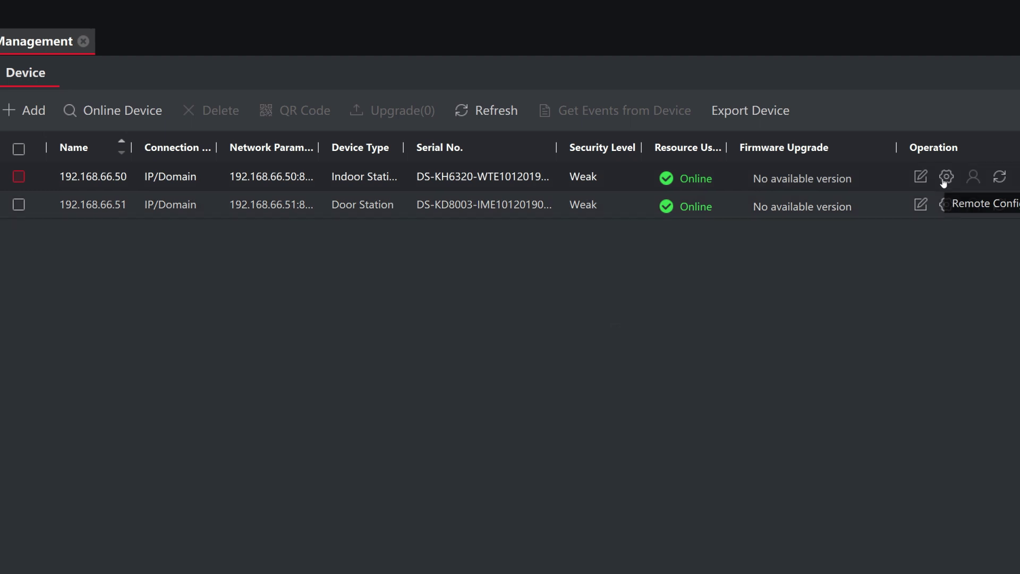
Step: Open the indoor station's SIP Server Configuration under Network advanced settings
left_click(945, 178)
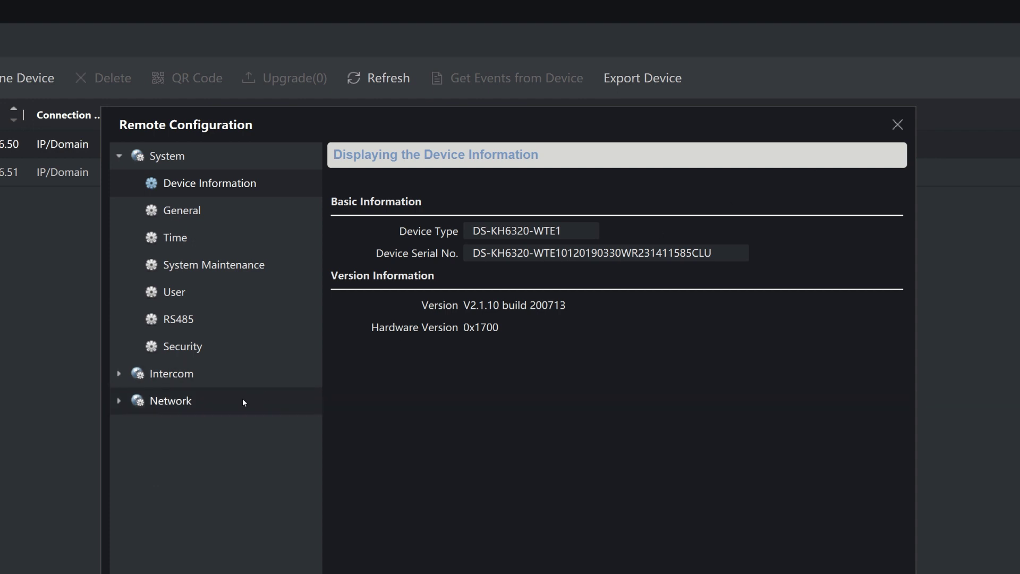
left_click(242, 399)
left_click(229, 482)
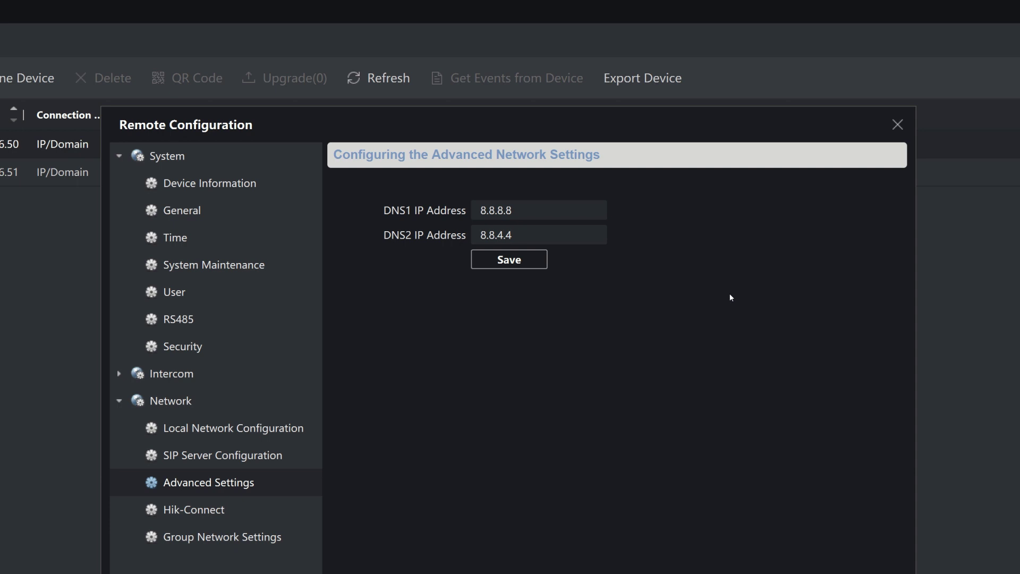
left_click(289, 455)
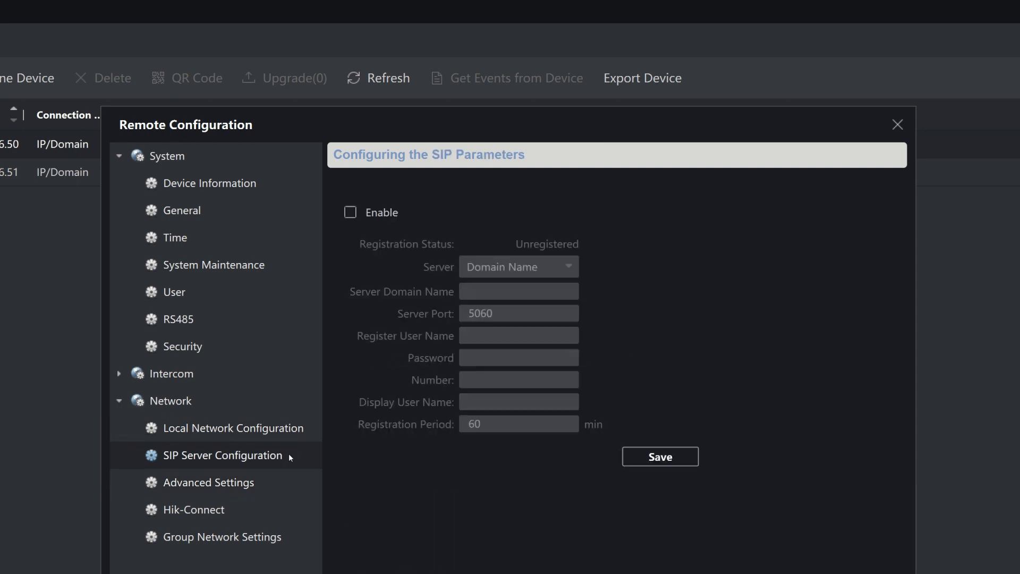
Step: Enable SIP registration to server 192.168.66.35, port 5060, user 1000 with its password
left_click(351, 213)
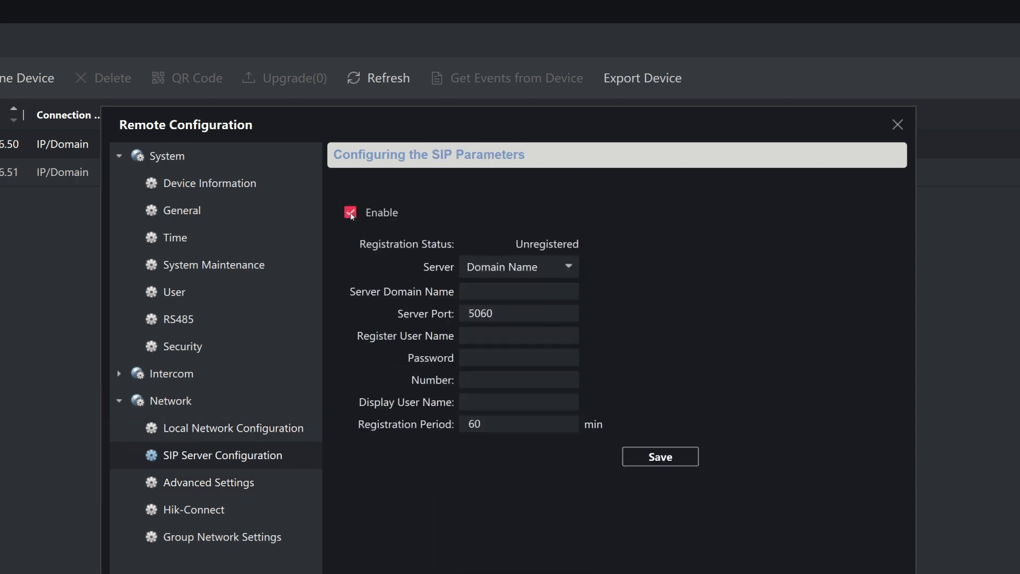
left_click(551, 291)
type("192.168.66.35")
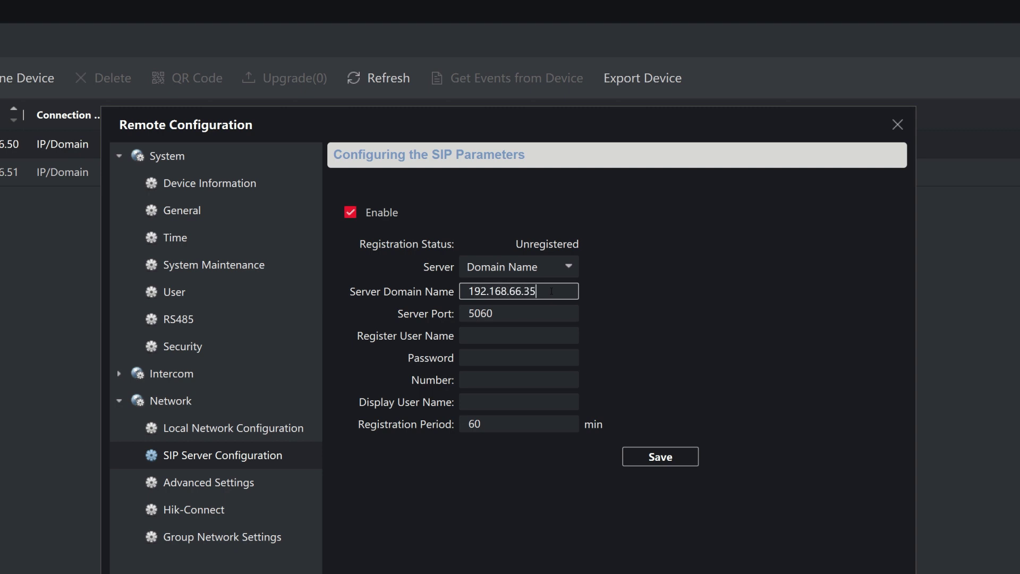
left_click(552, 306)
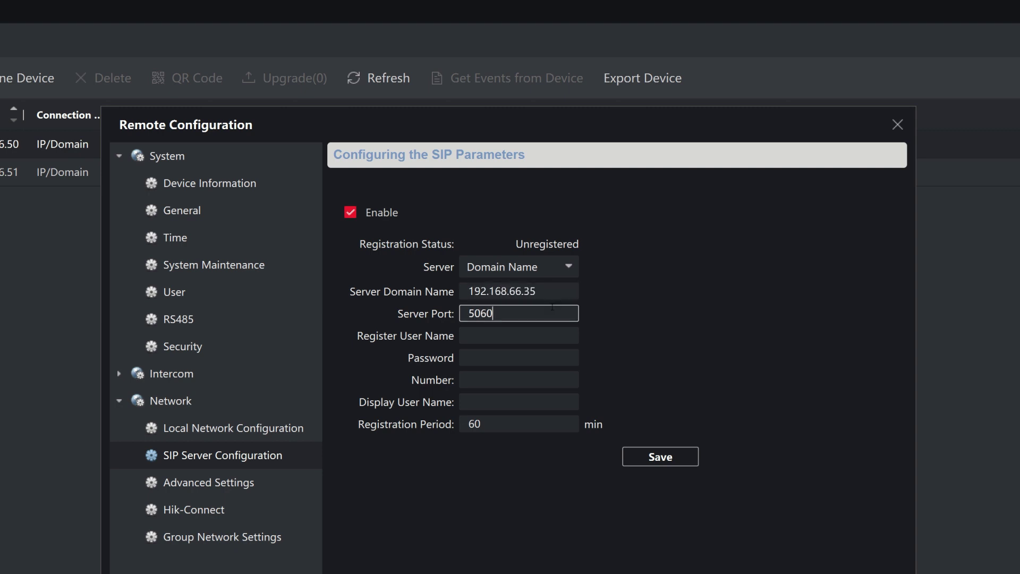
left_click(548, 336)
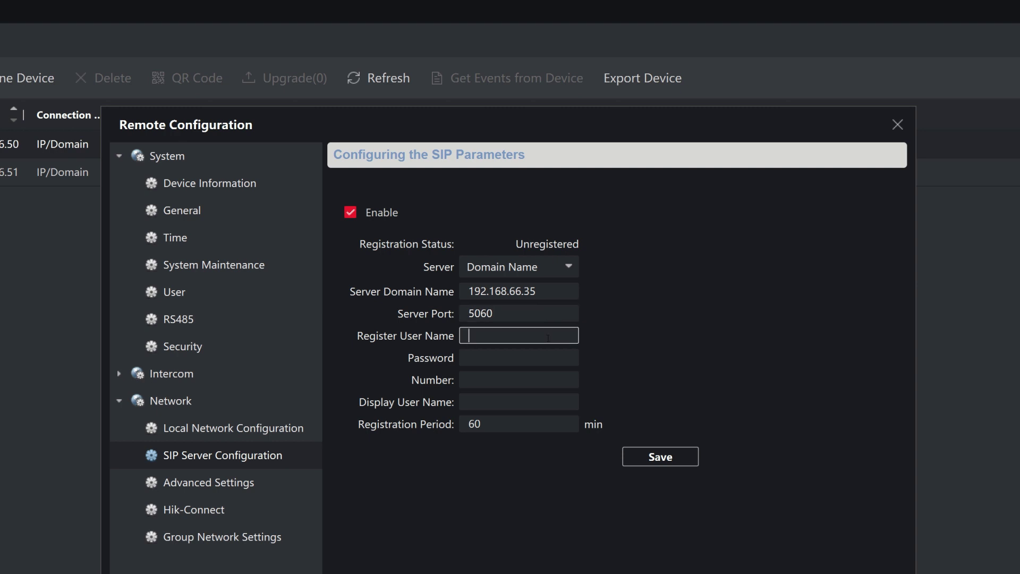
type("1000")
left_click(545, 353)
type("1234")
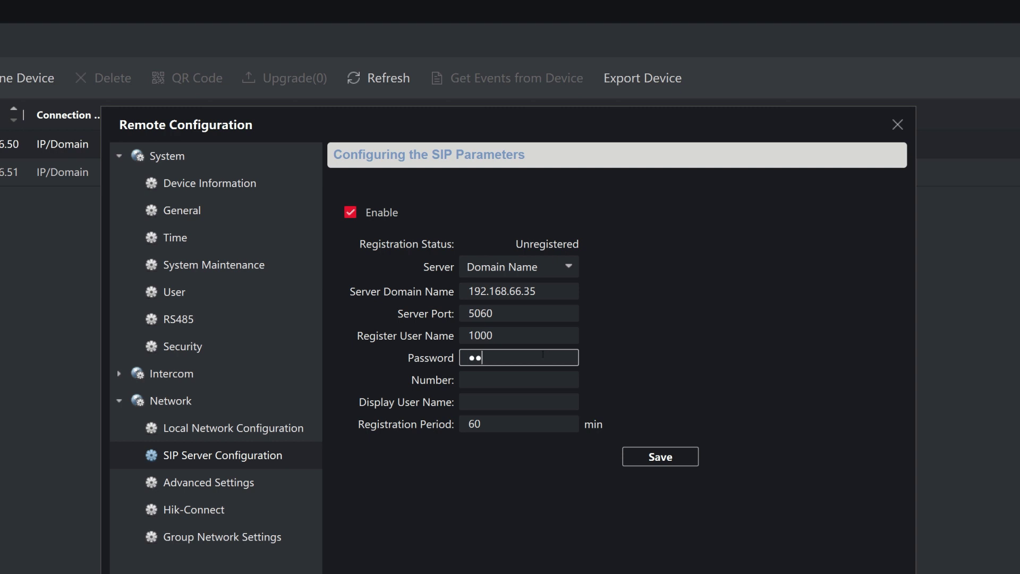
type("5678910")
Step: Set number and display user name to 1000 and save the SIP settings
left_click(550, 376)
type("1000")
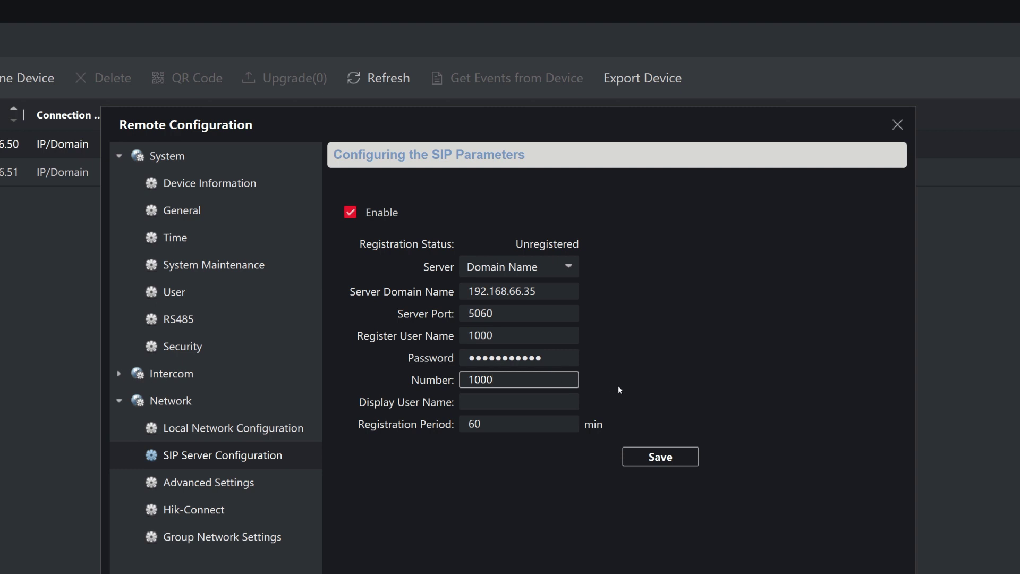
left_click(576, 402)
type("1000")
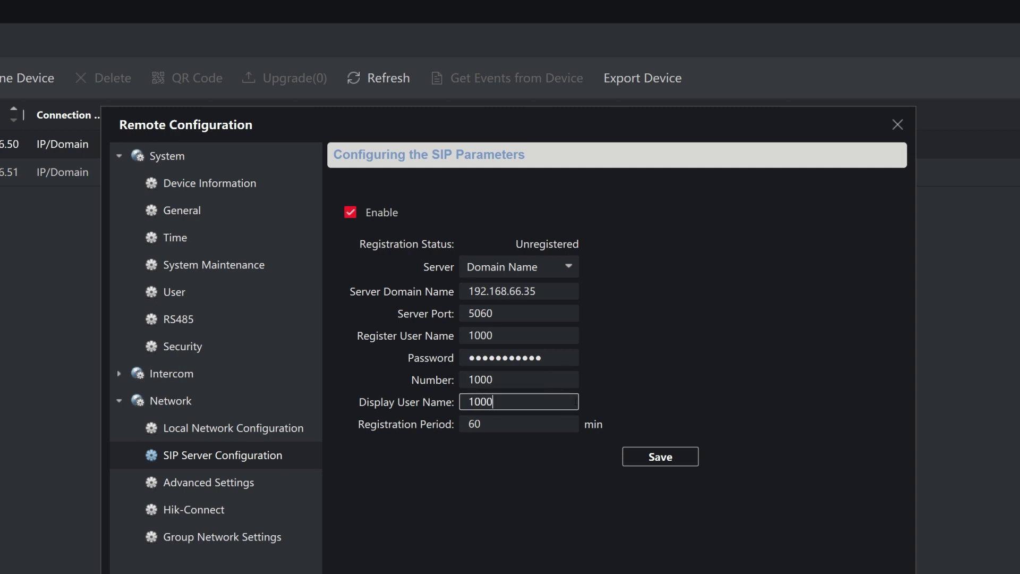
left_click(679, 464)
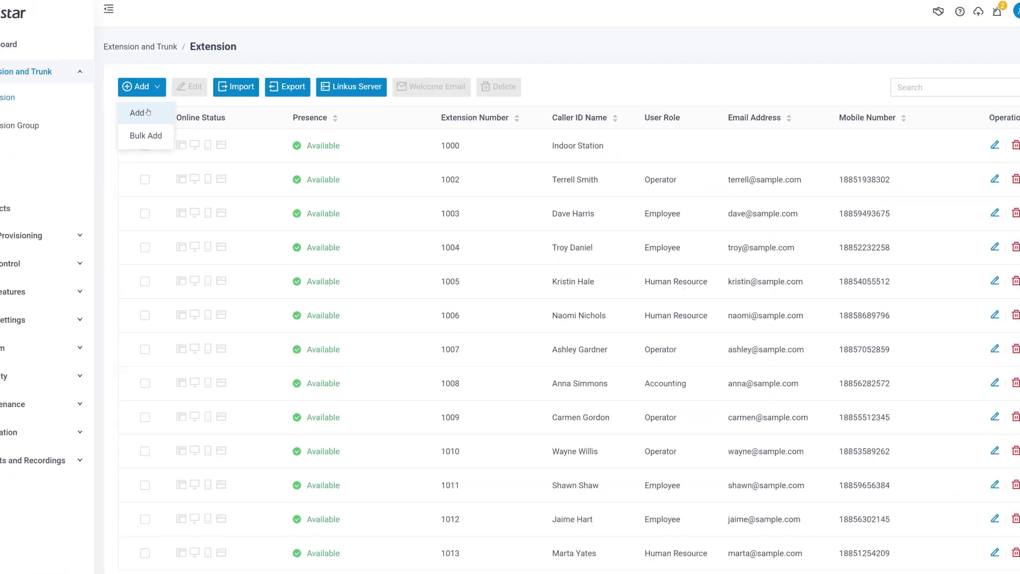
Step: On the PBX, add extension 1001, copying its registration password before saving
left_click(137, 109)
left_click(949, 451)
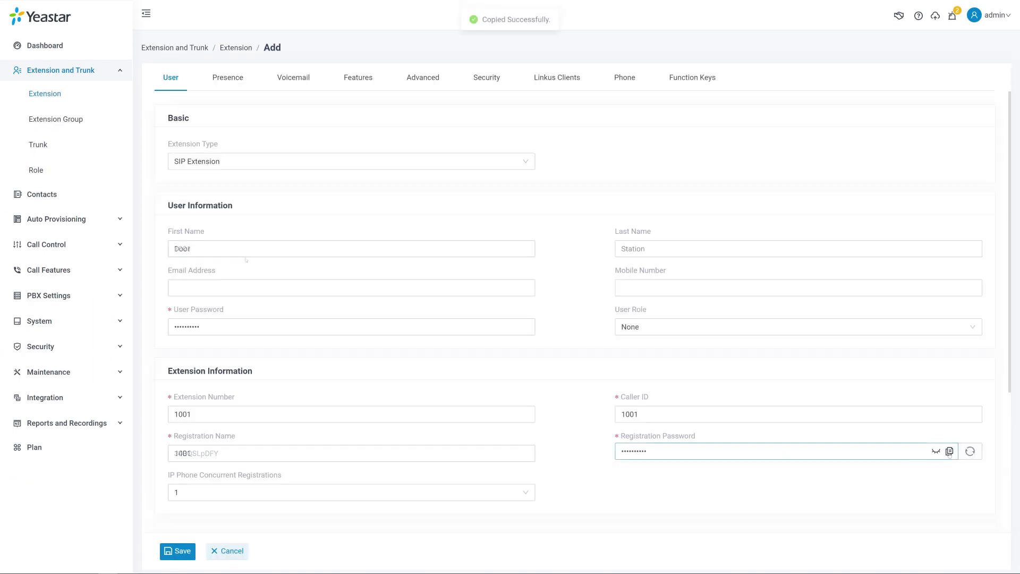
left_click(173, 552)
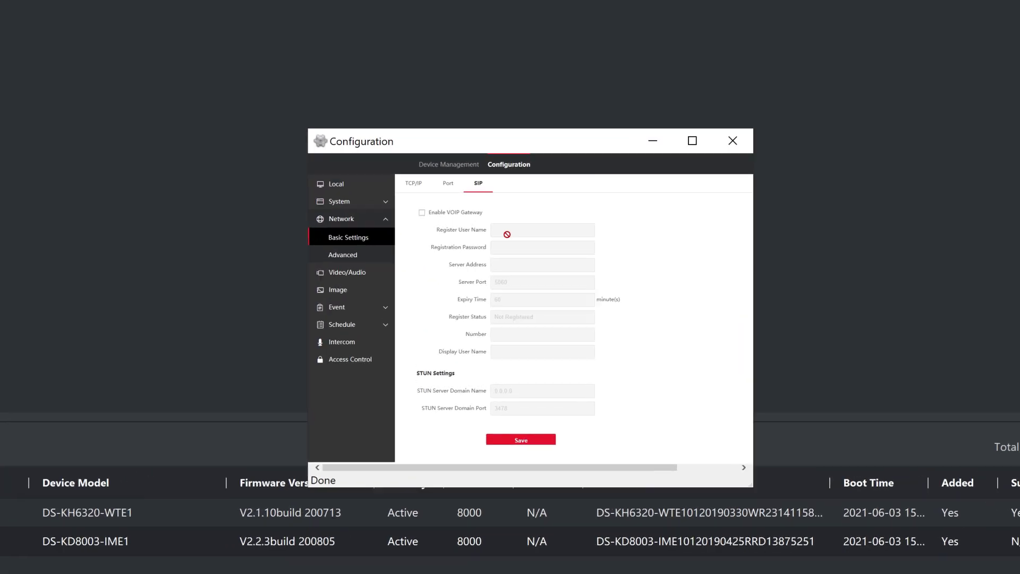
Step: Save the door station's SIP registration settings
left_click(490, 453)
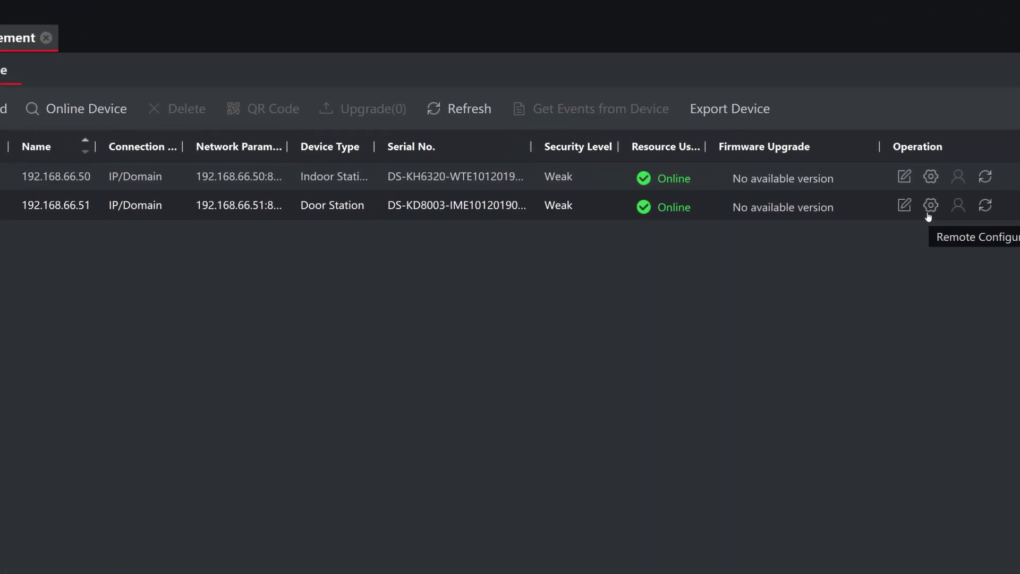
Step: Open the door station's Intercom Number Settings in Remote Configuration
left_click(928, 213)
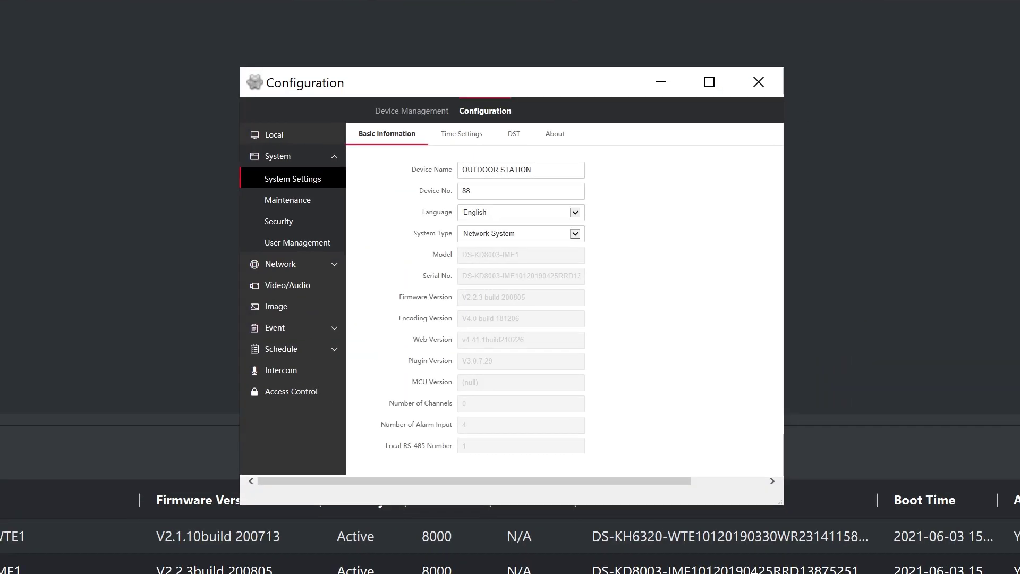
left_click(314, 372)
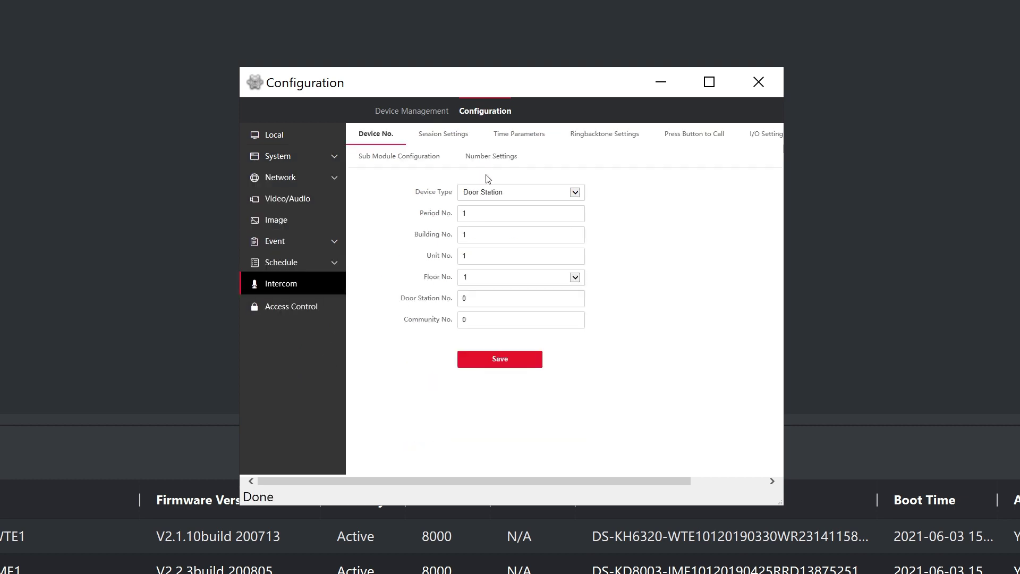
left_click(497, 163)
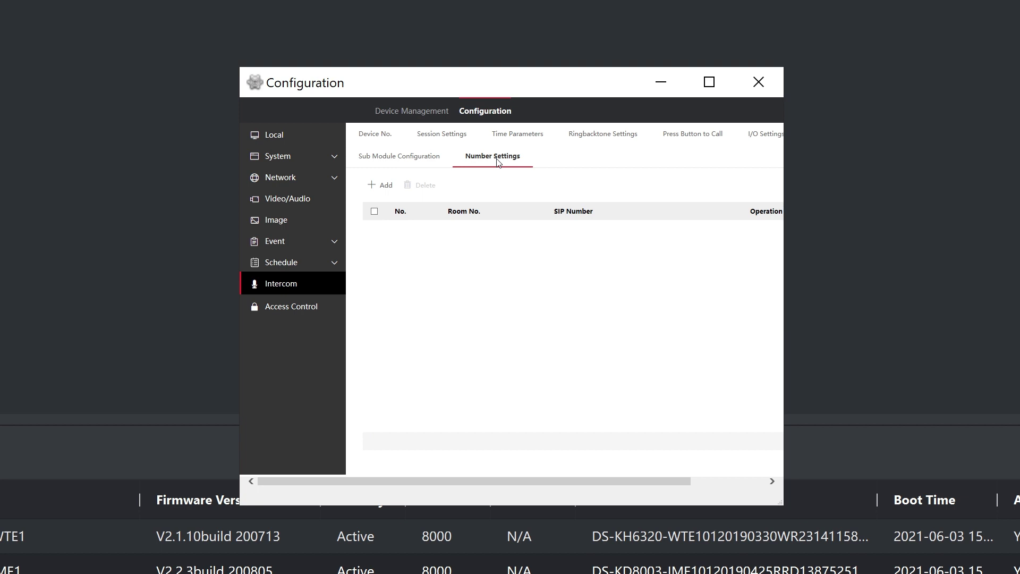
Step: Add a number entry mapping room 1 to SIP number 1000
left_click(386, 186)
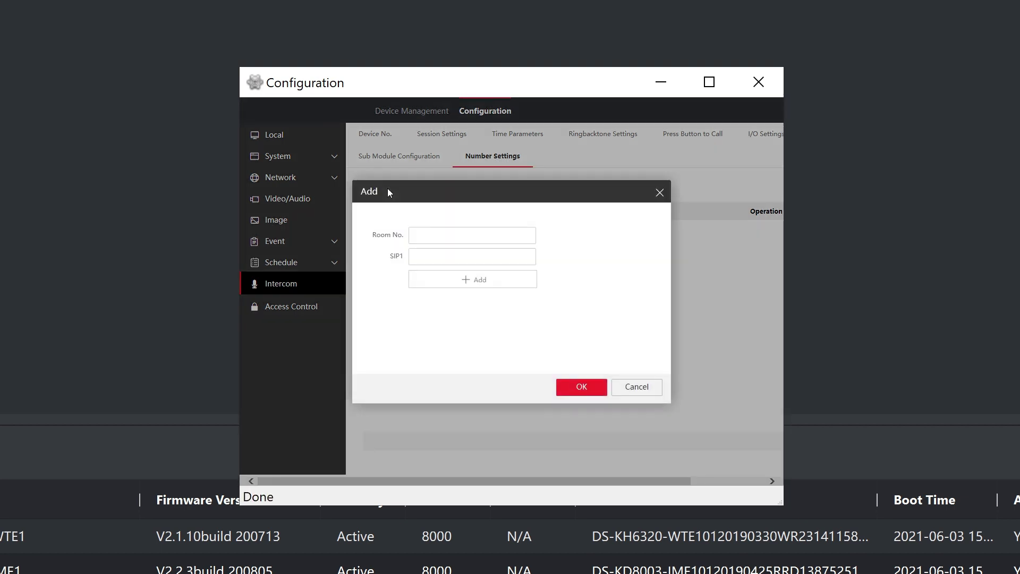
left_click(443, 232)
type("1")
left_click(448, 253)
type("1000")
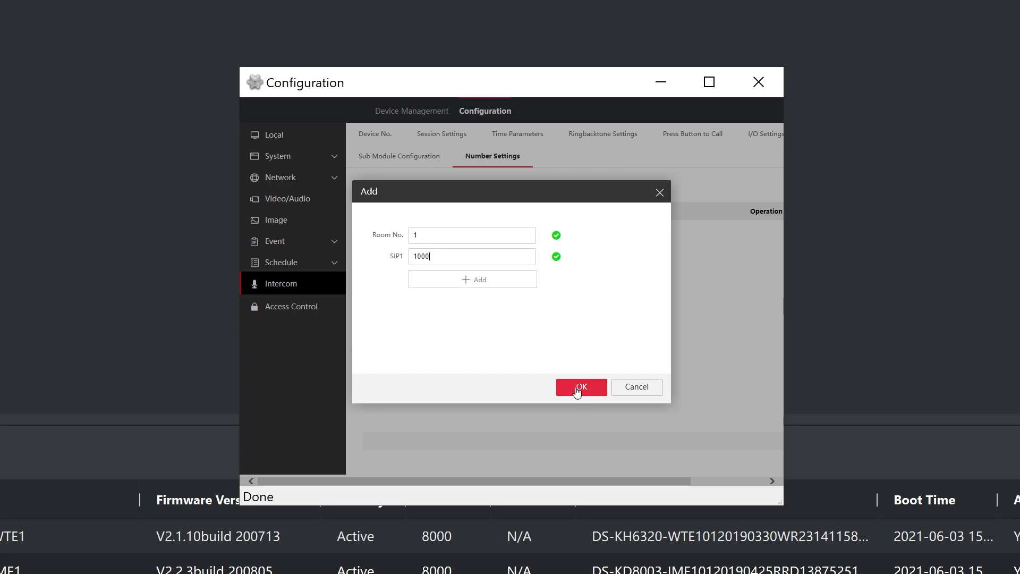
left_click(583, 393)
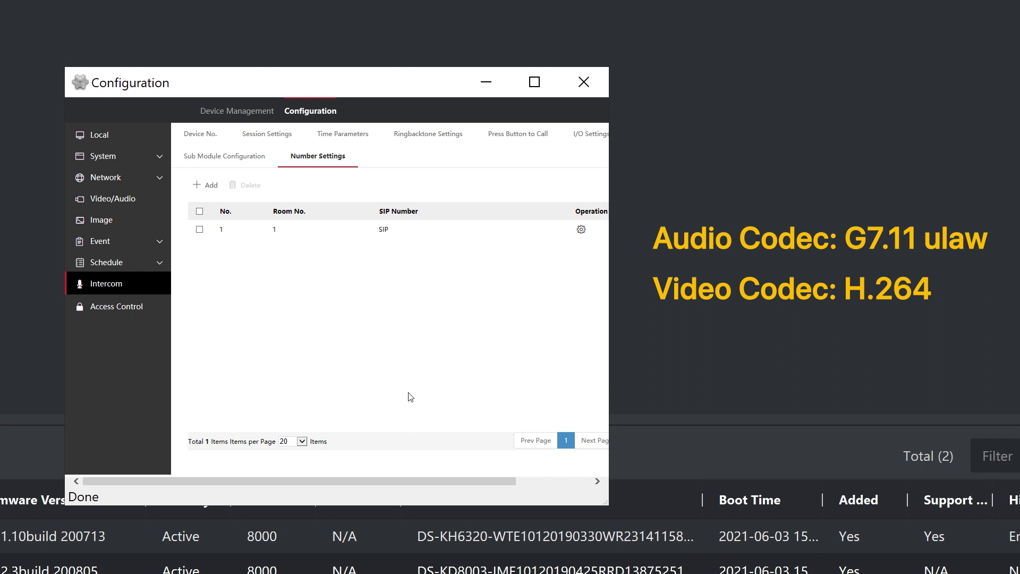
Step: Check the door station's H.264 video encoding and G.711ulaw audio encoding
left_click(131, 200)
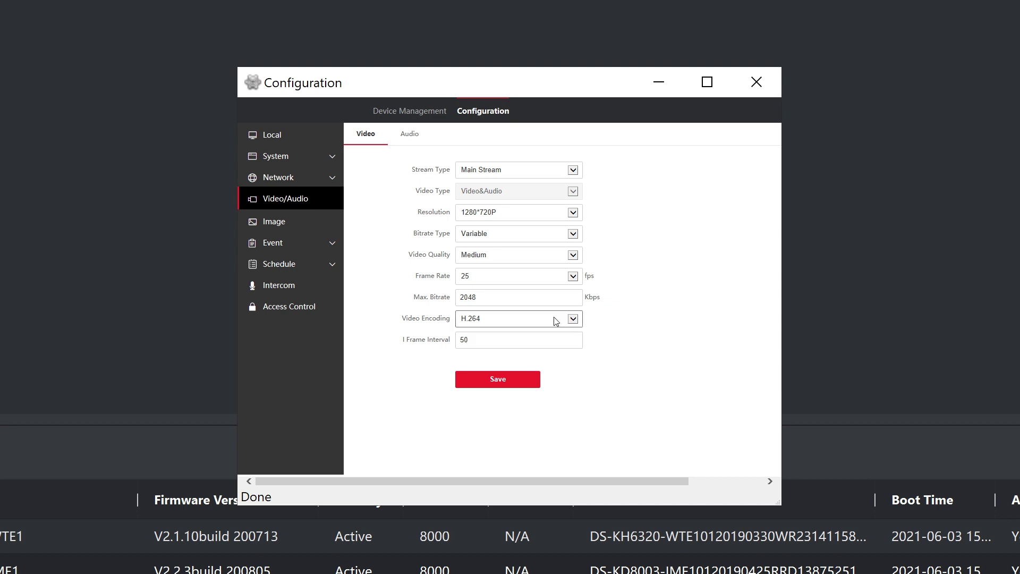
left_click(412, 136)
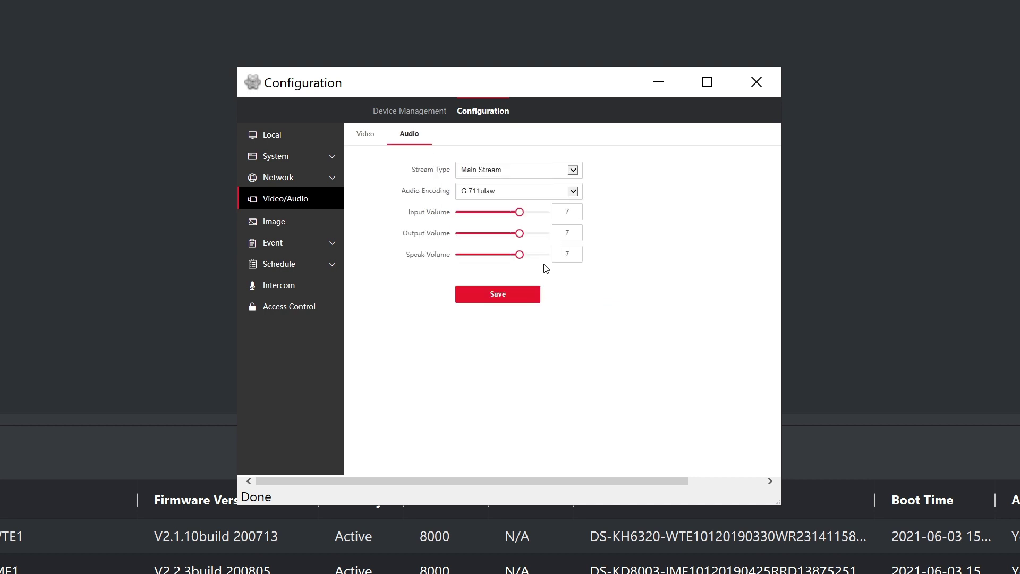